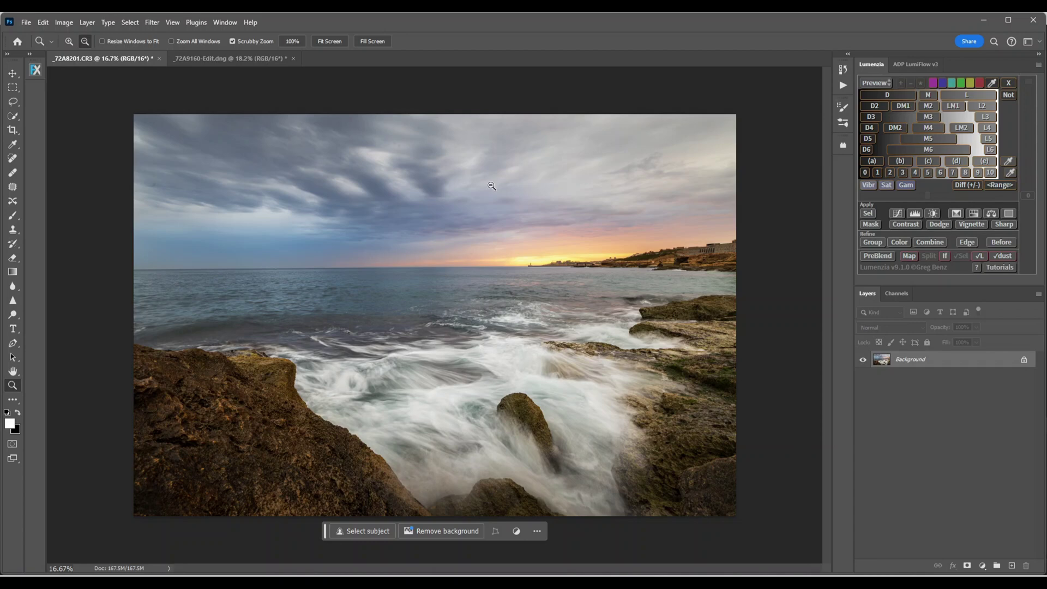
# Back on the seascape photo, duplicate the Background layer into a Background copy
pyautogui.click(226, 60)
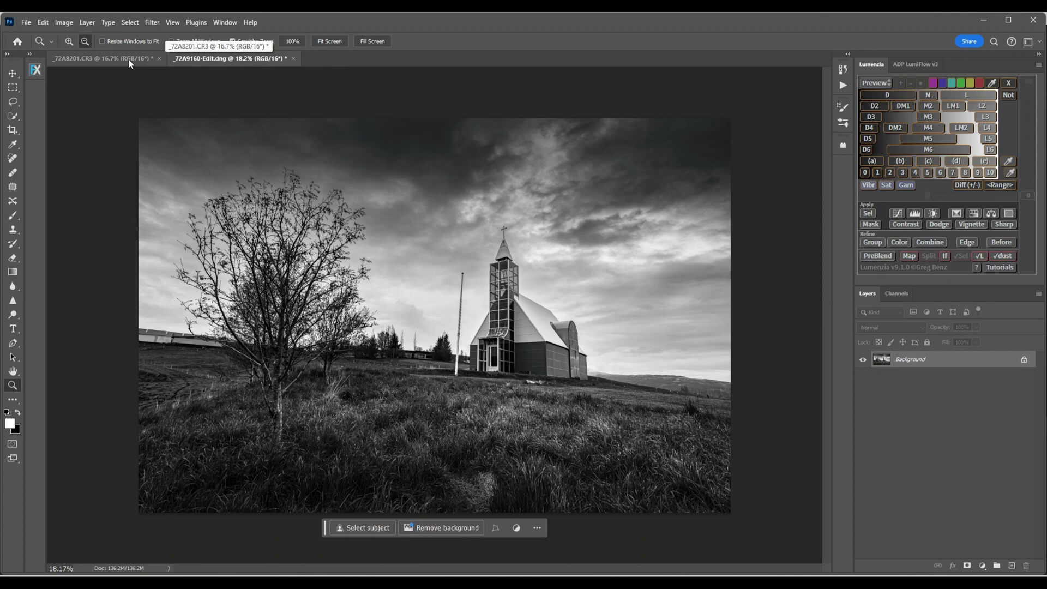
pyautogui.click(122, 60)
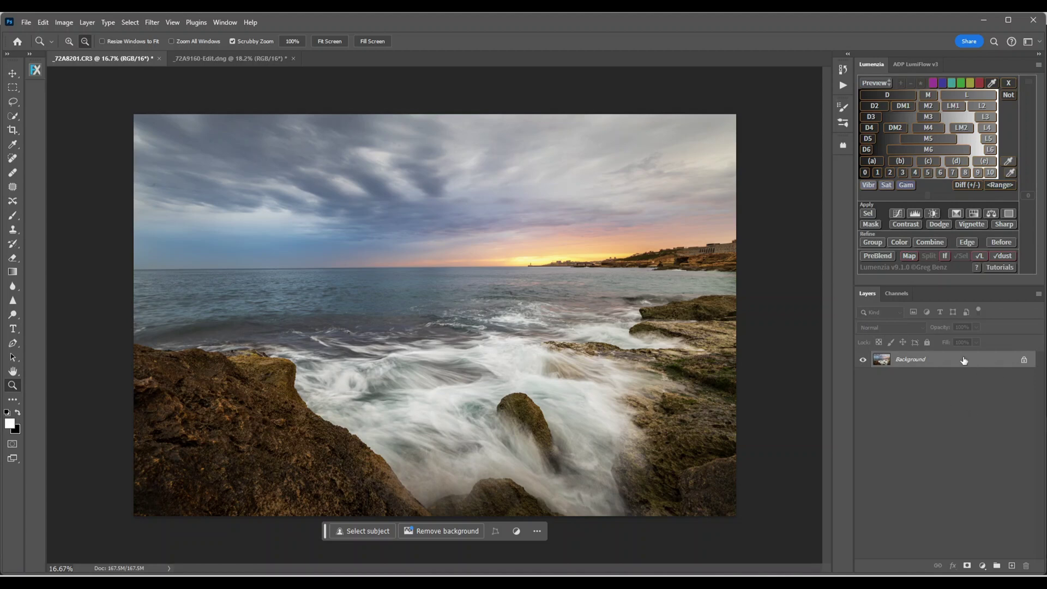
pyautogui.moveTo(963, 360); pyautogui.dragTo(1011, 565)
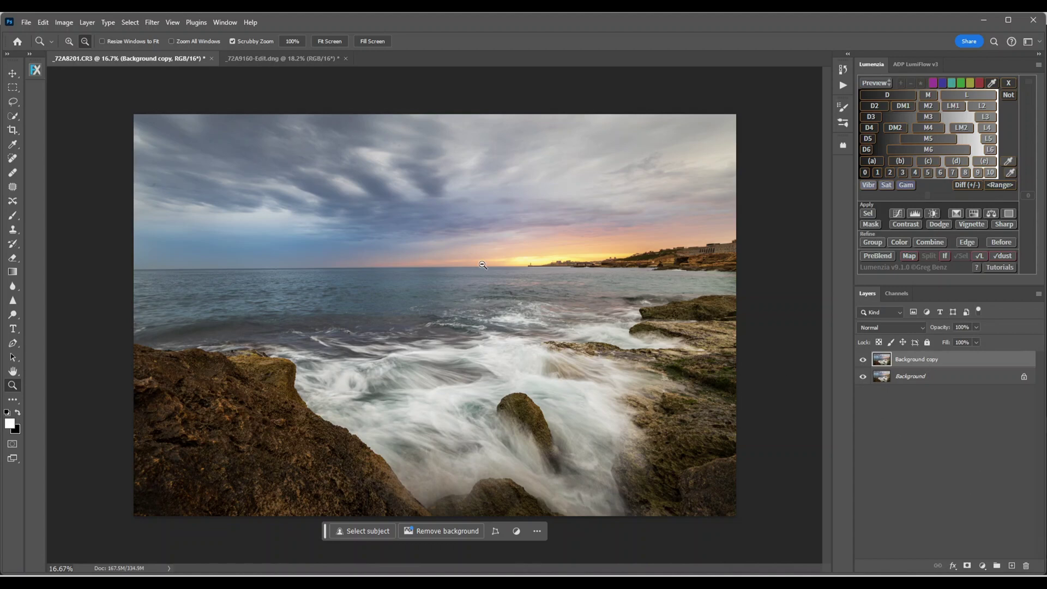
# Preview a Gaussian Blur with a 30.4-pixel radius on the Background copy
pyautogui.click(156, 24)
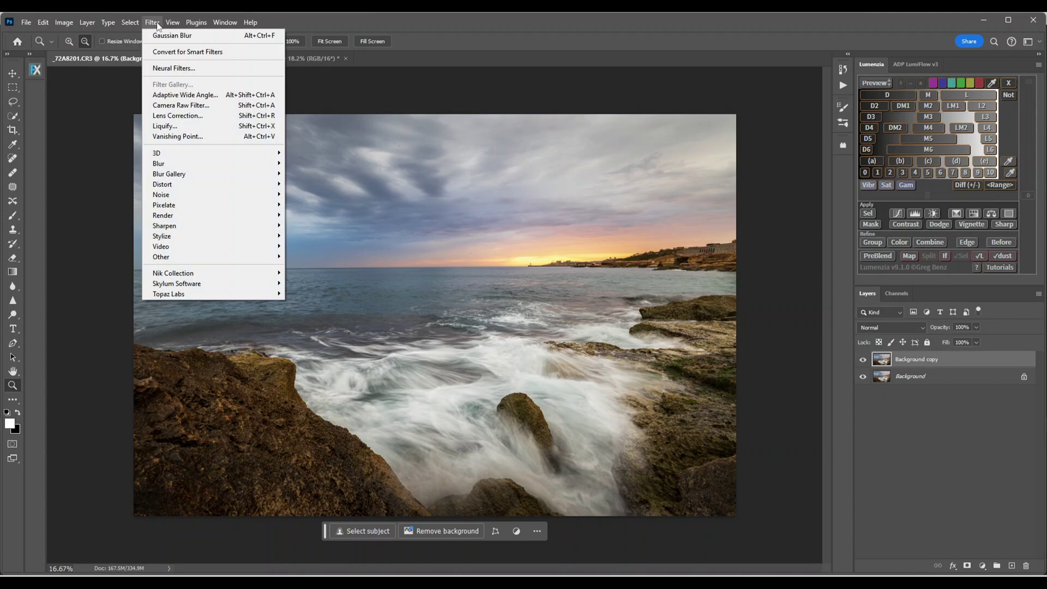
pyautogui.moveTo(247, 167)
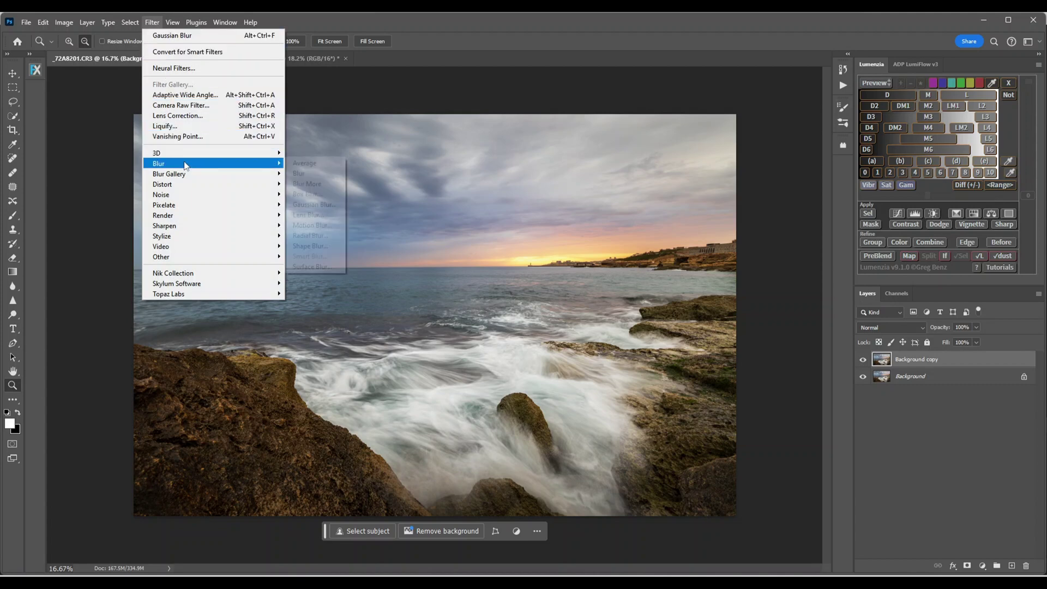
pyautogui.click(322, 205)
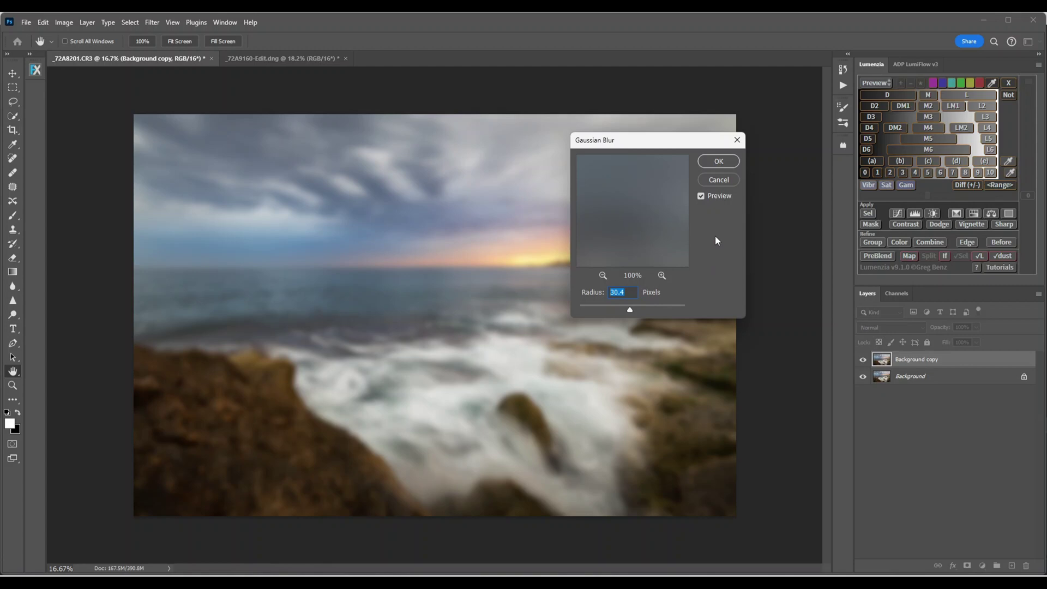
# Commit the 30.4-pixel blur, then give the copy Brightness 32 and Contrast 96
pyautogui.click(717, 161)
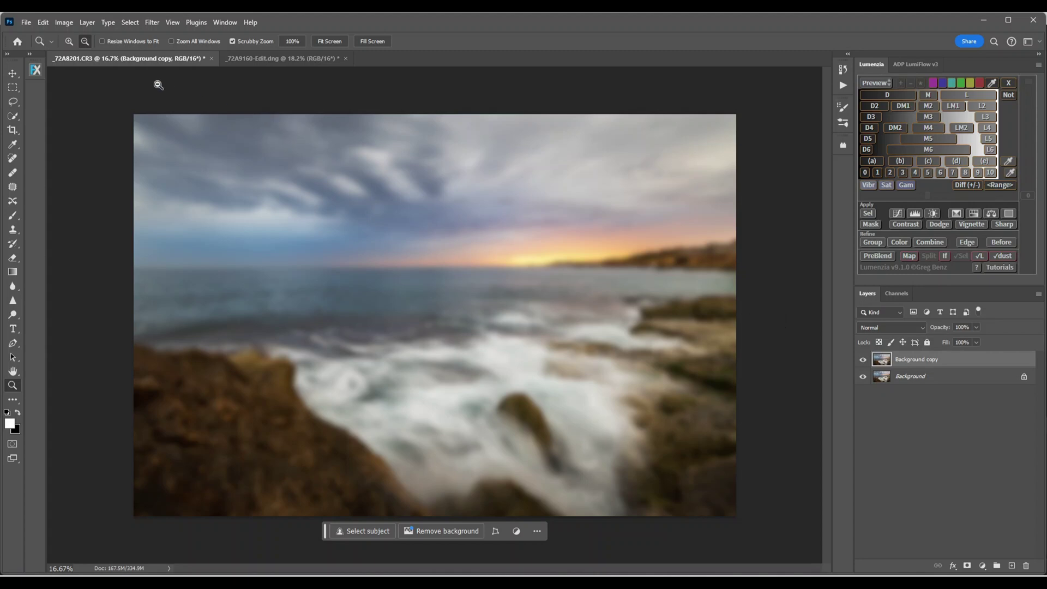
pyautogui.click(64, 23)
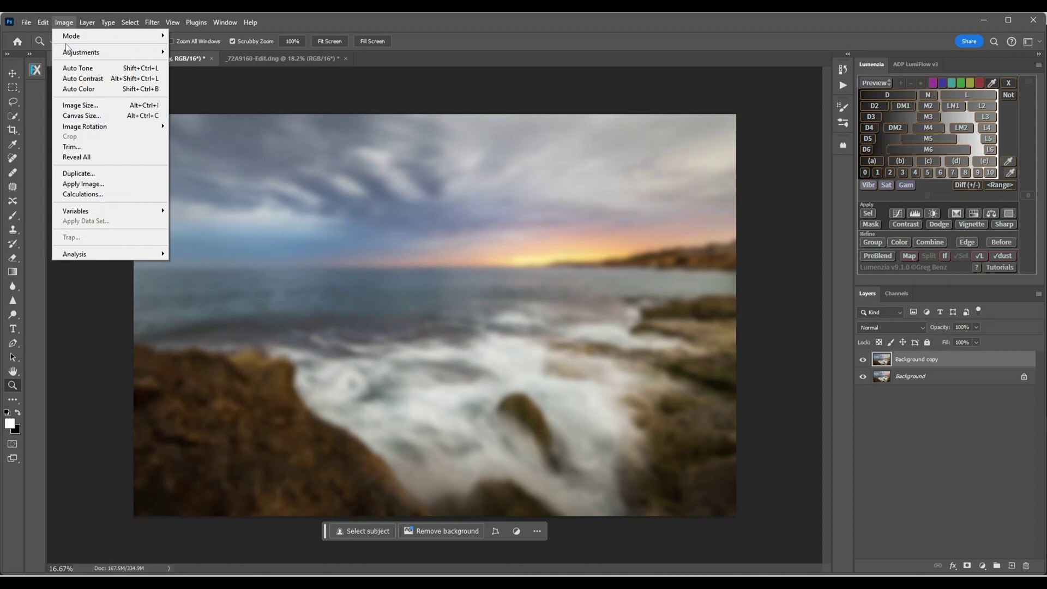
pyautogui.moveTo(69, 56)
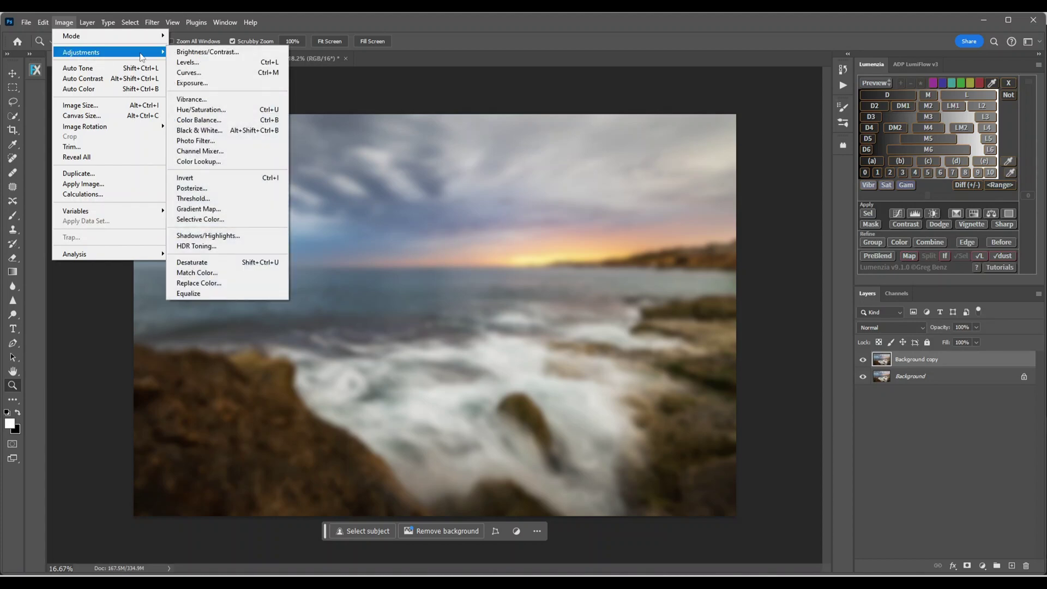
pyautogui.click(192, 52)
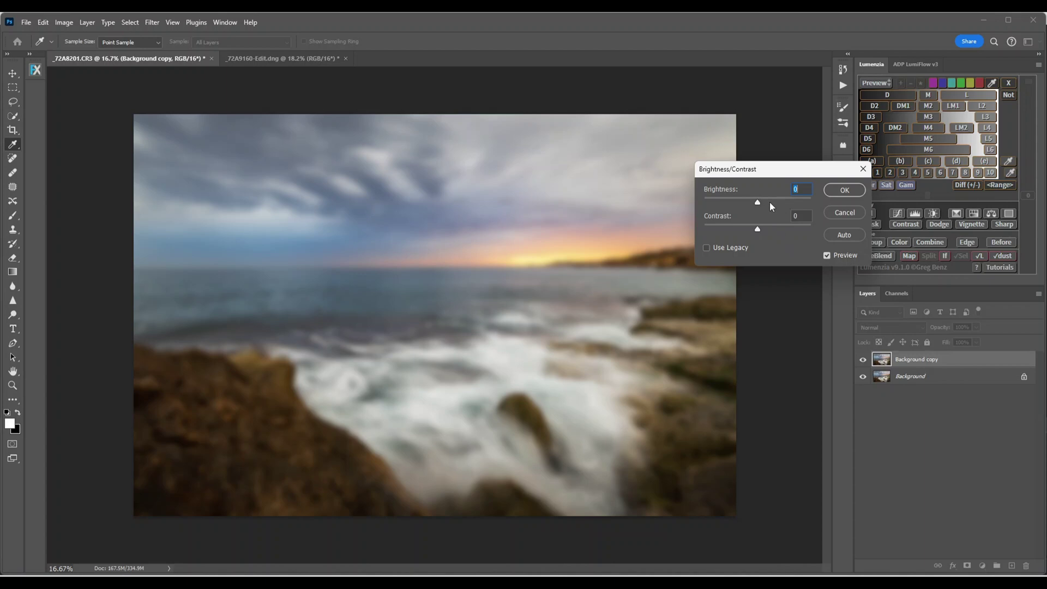
pyautogui.moveTo(758, 204); pyautogui.dragTo(769, 204)
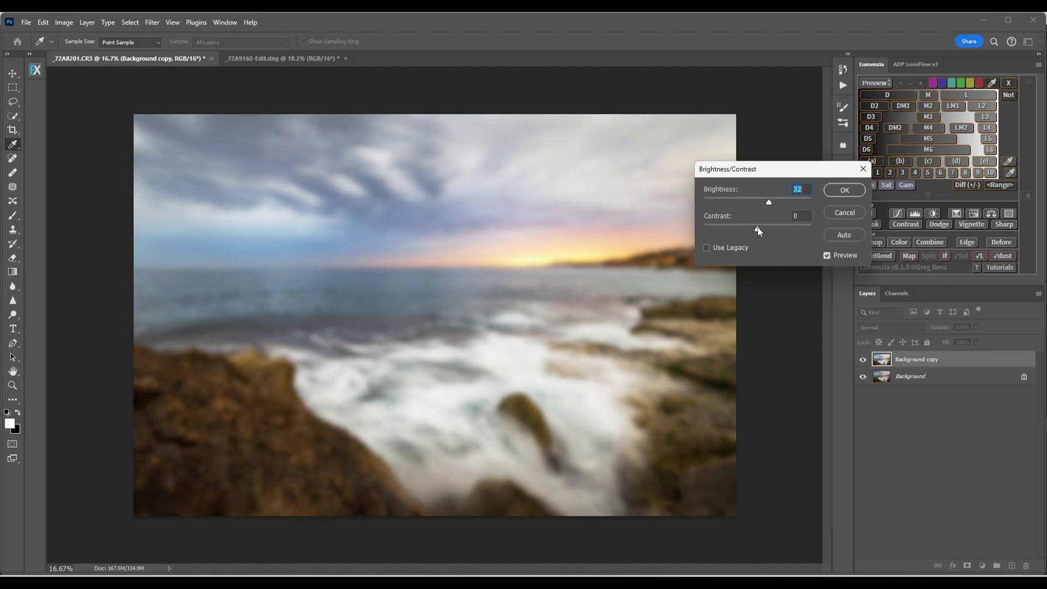
pyautogui.moveTo(757, 229); pyautogui.dragTo(810, 233)
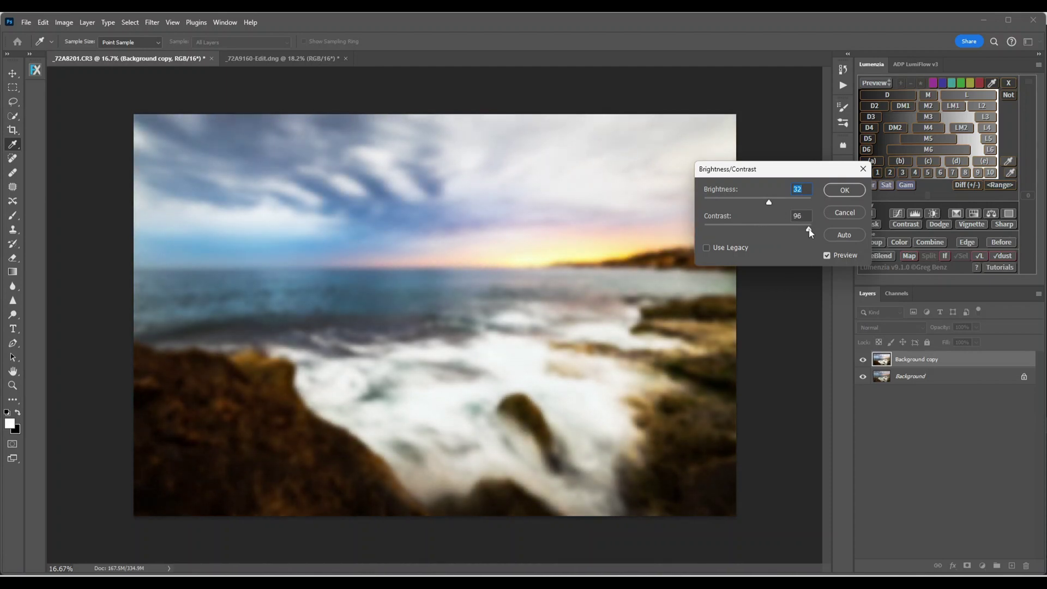
pyautogui.click(843, 190)
# Lower the seascape's Background copy opacity to 13%
pyautogui.press('z')
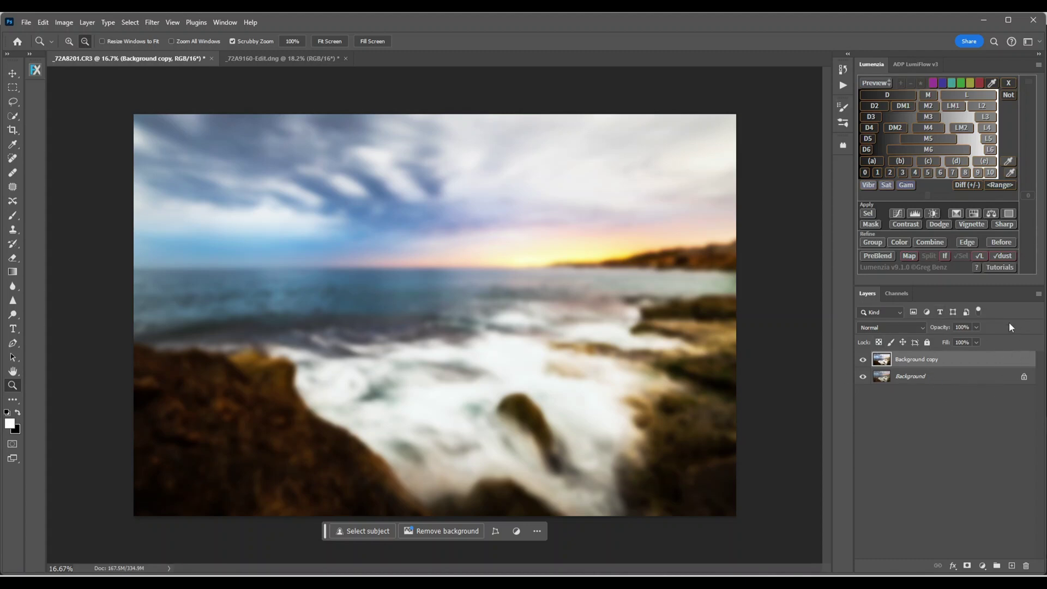
pyautogui.click(976, 327)
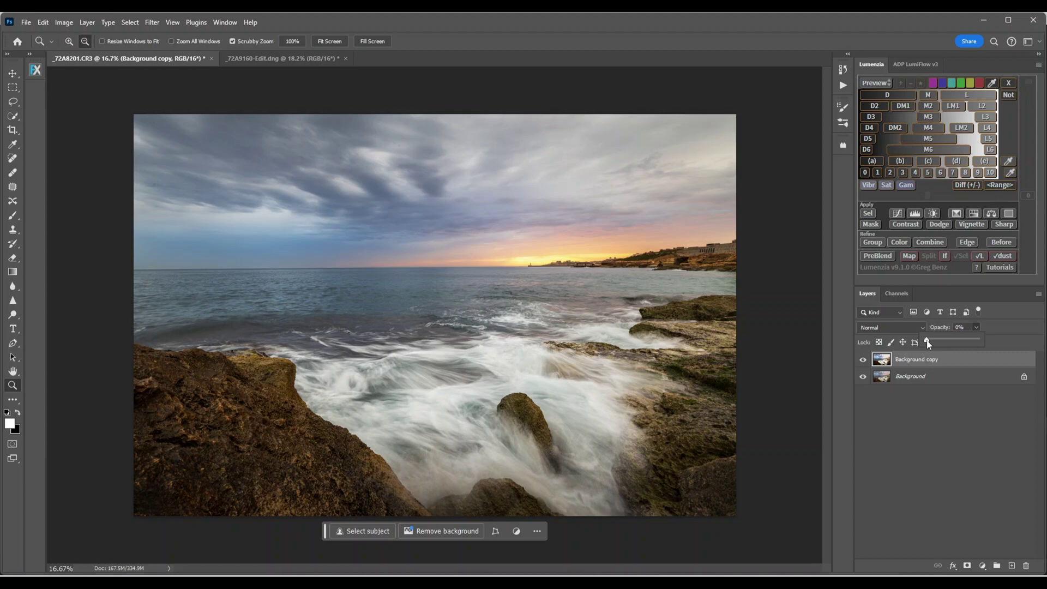
pyautogui.moveTo(928, 343); pyautogui.dragTo(934, 344)
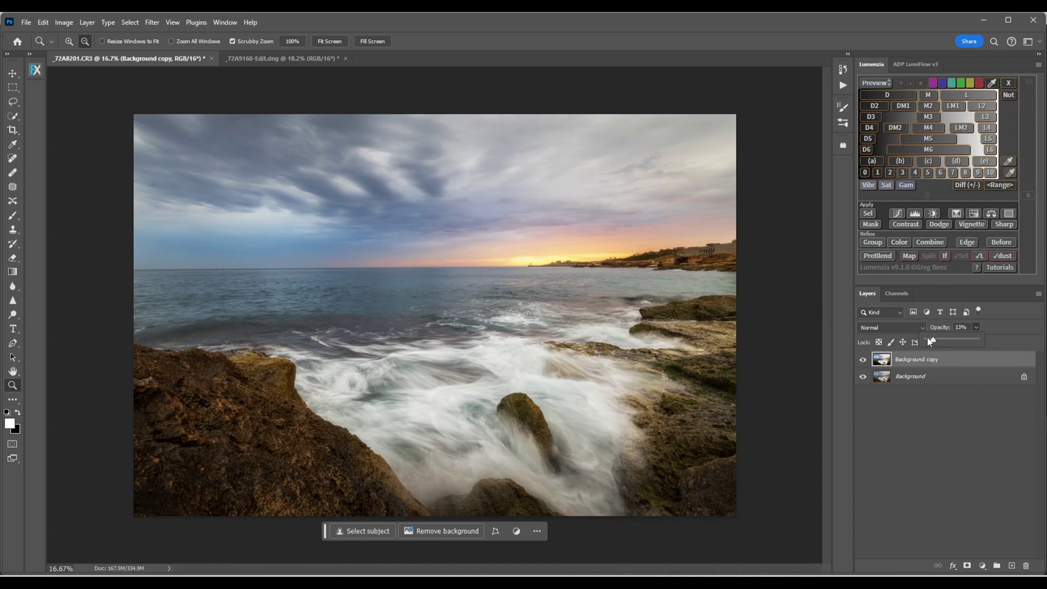
pyautogui.moveTo(936, 343); pyautogui.dragTo(961, 346)
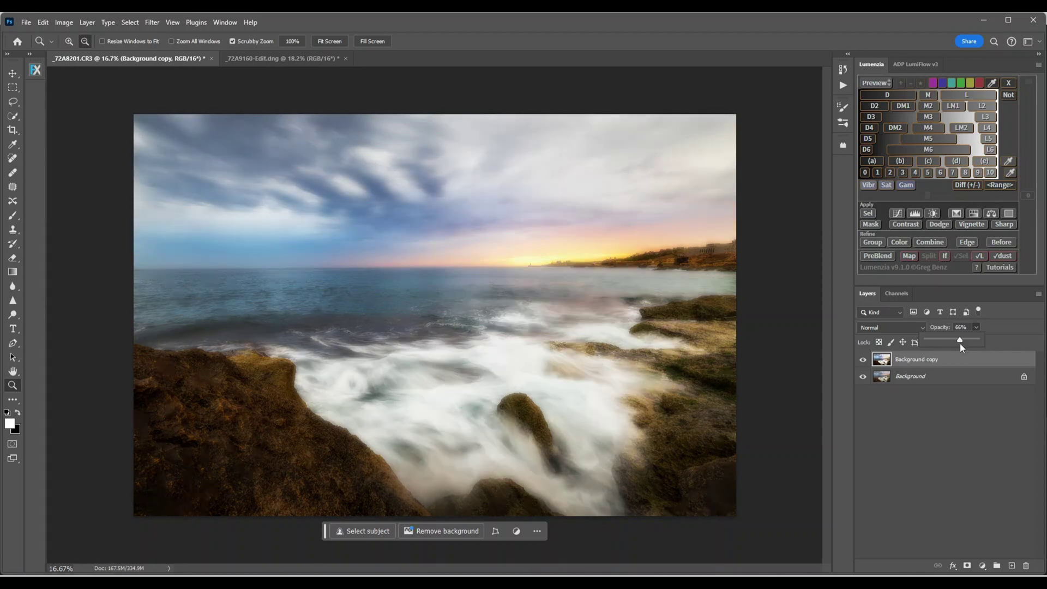
pyautogui.moveTo(960, 343); pyautogui.dragTo(939, 344)
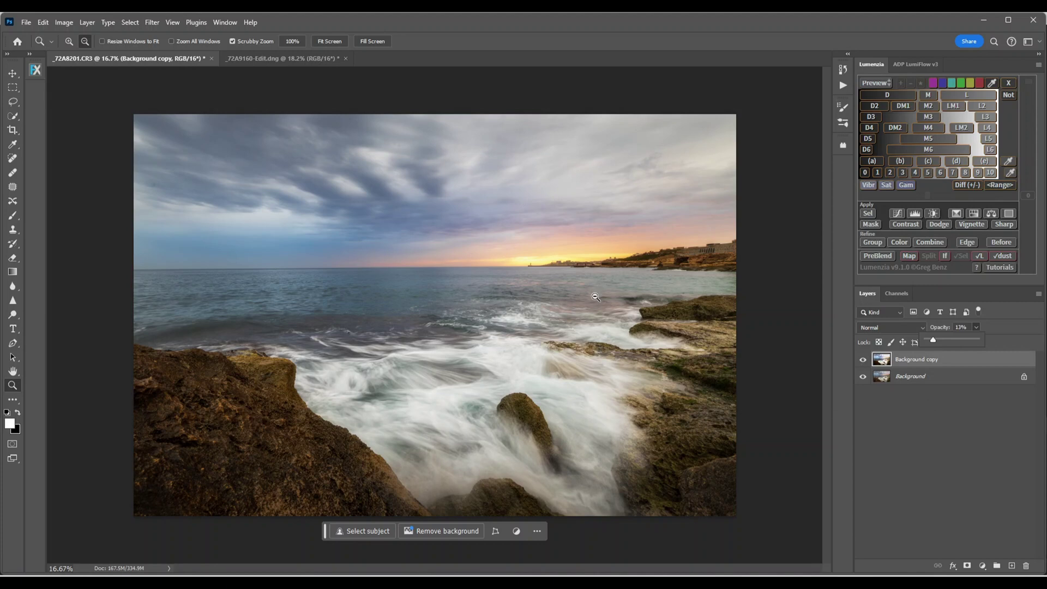
# Toggle the glow layer off and on to compare before and after
pyautogui.click(862, 361)
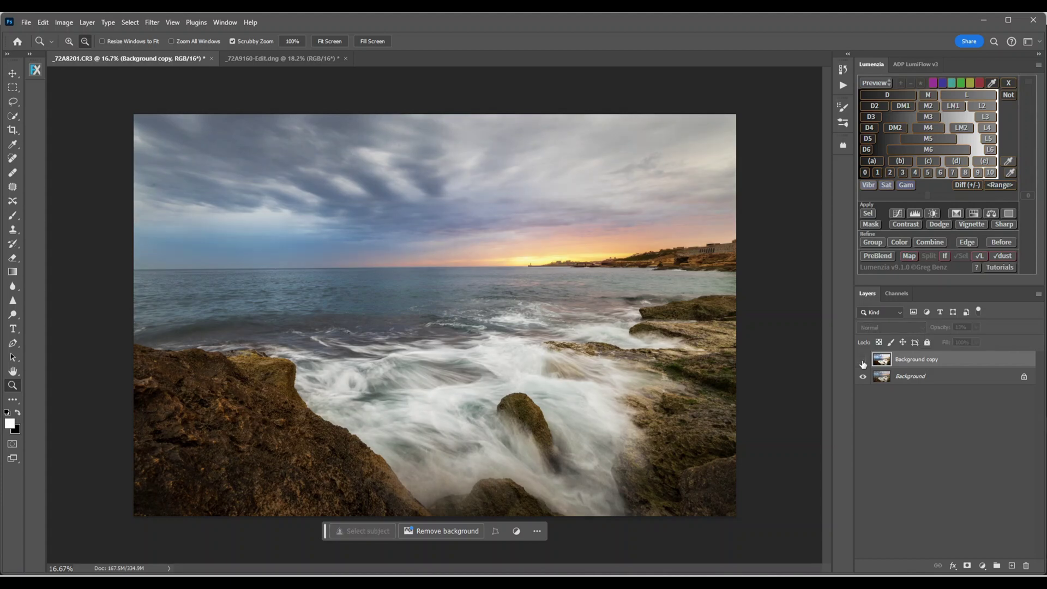
pyautogui.click(863, 362)
pyautogui.click(862, 361)
pyautogui.click(862, 362)
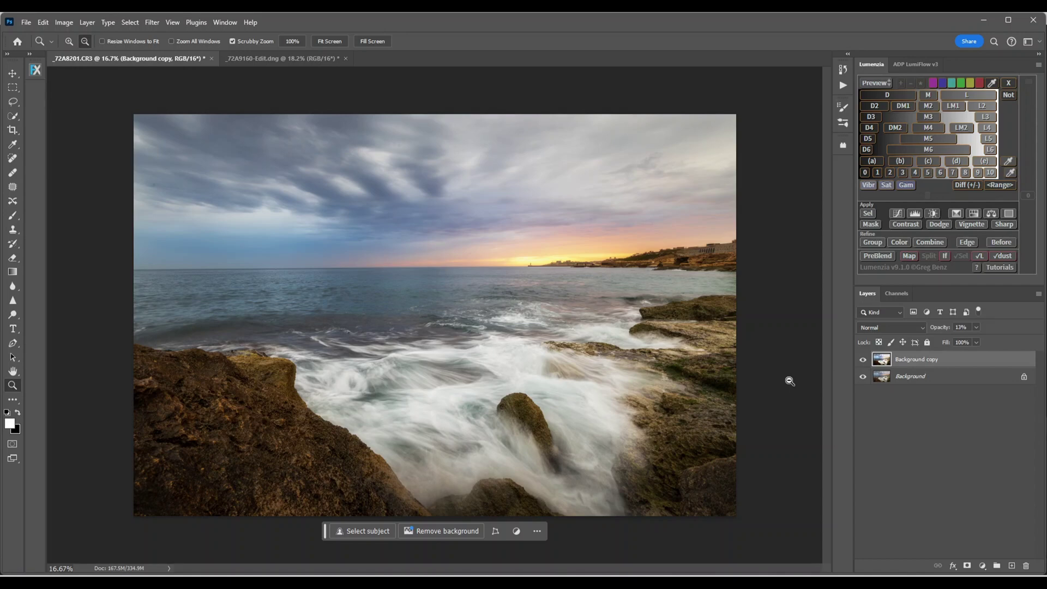
# On the church photo, duplicate Background and apply a 30.4-pixel Gaussian Blur to the copy
pyautogui.click(283, 62)
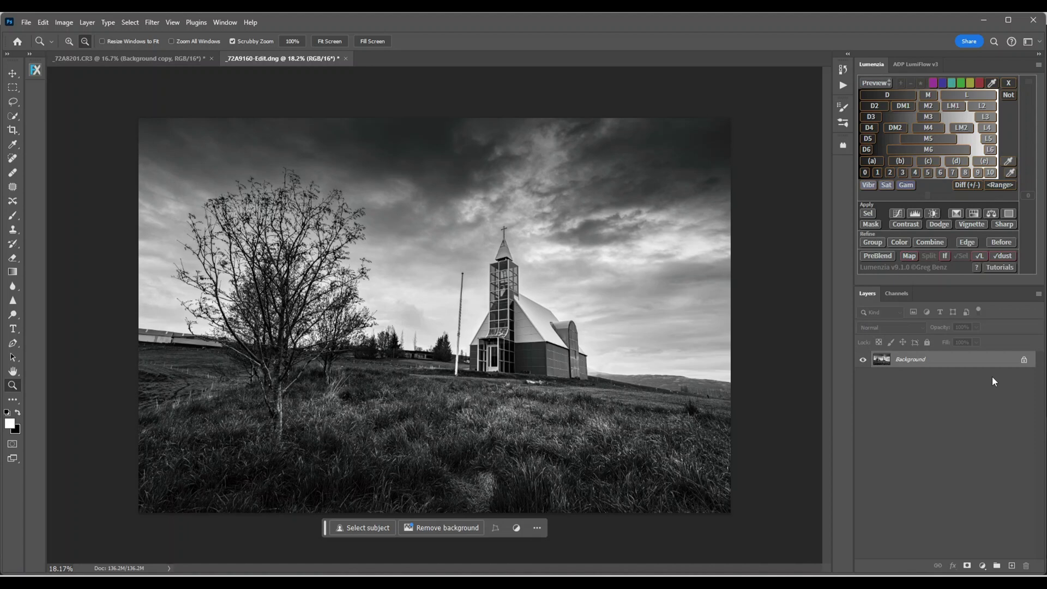
pyautogui.moveTo(972, 361); pyautogui.dragTo(1009, 569)
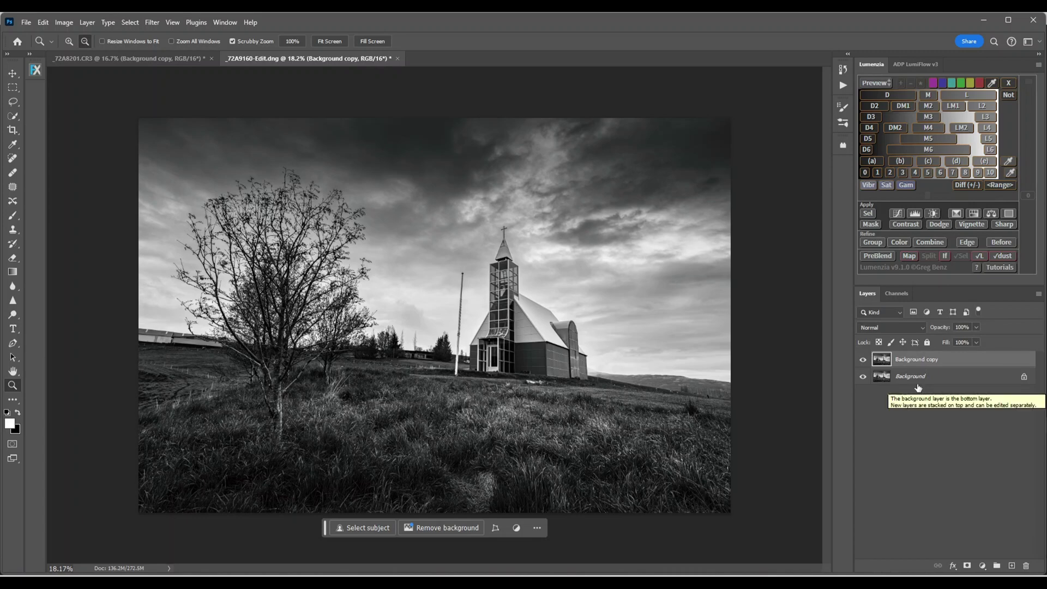
pyautogui.click(150, 24)
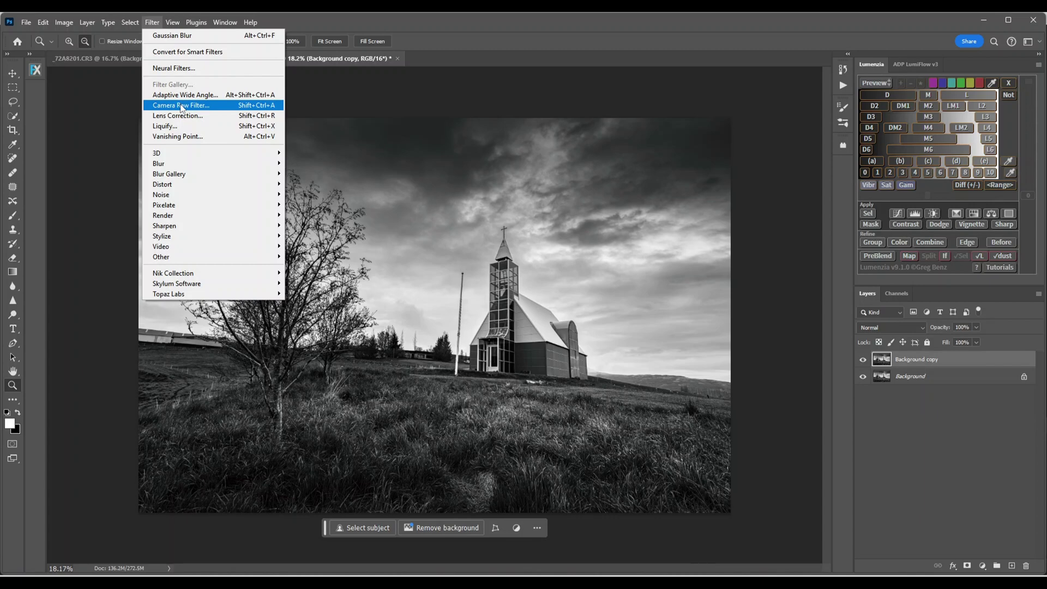
pyautogui.moveTo(242, 169)
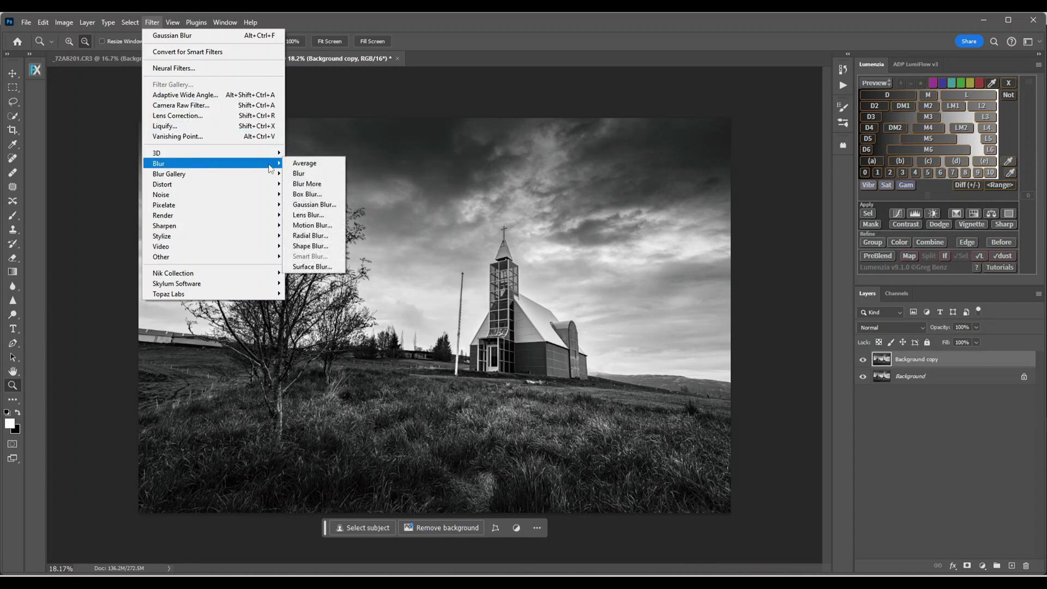
pyautogui.click(309, 204)
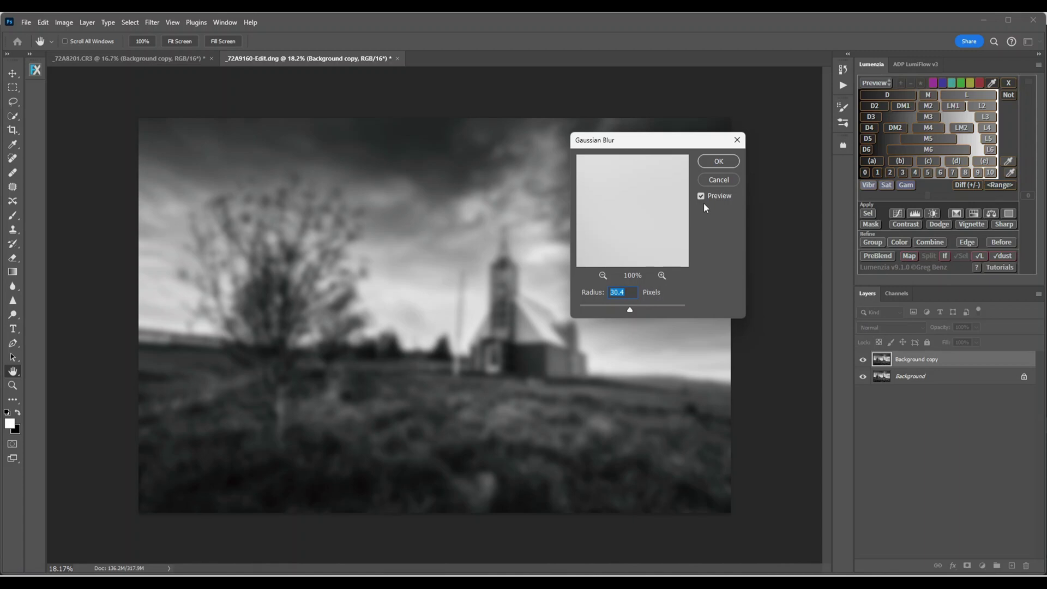
pyautogui.click(716, 163)
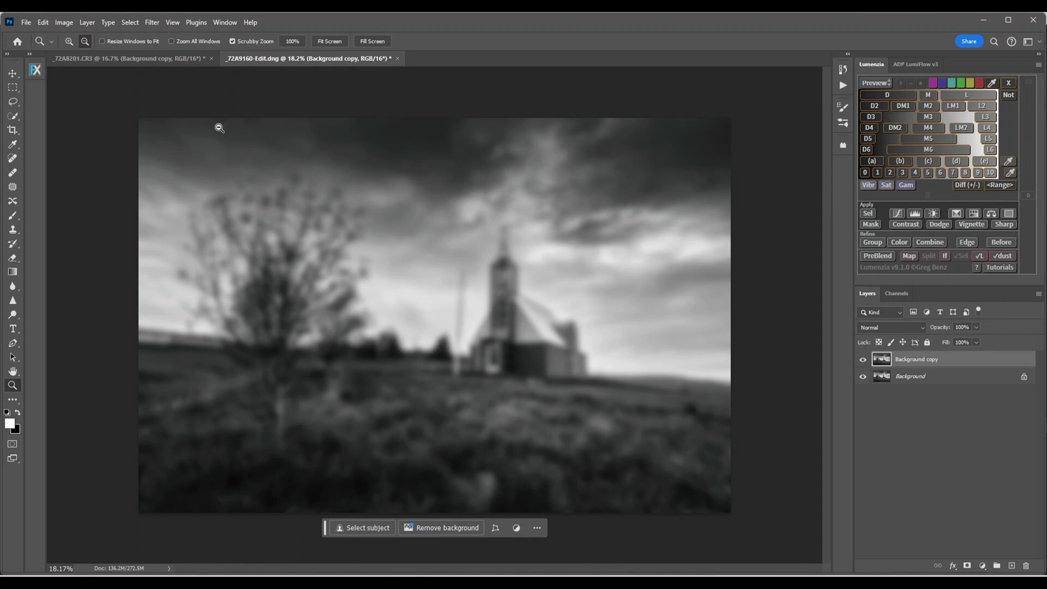
# Give the church's blurred copy Brightness 32 and Contrast 95
pyautogui.click(62, 24)
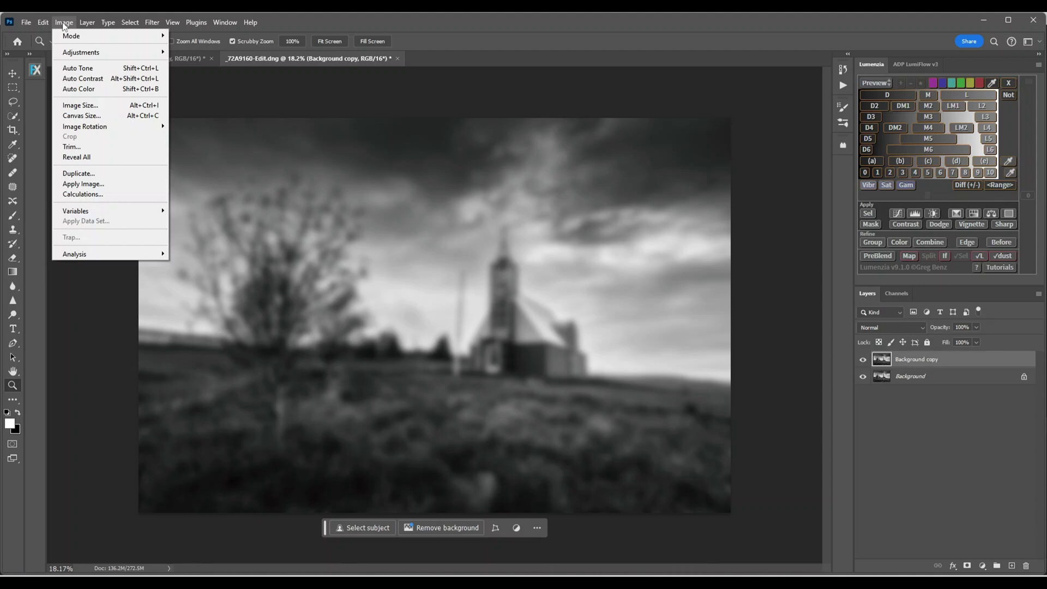
pyautogui.moveTo(109, 52)
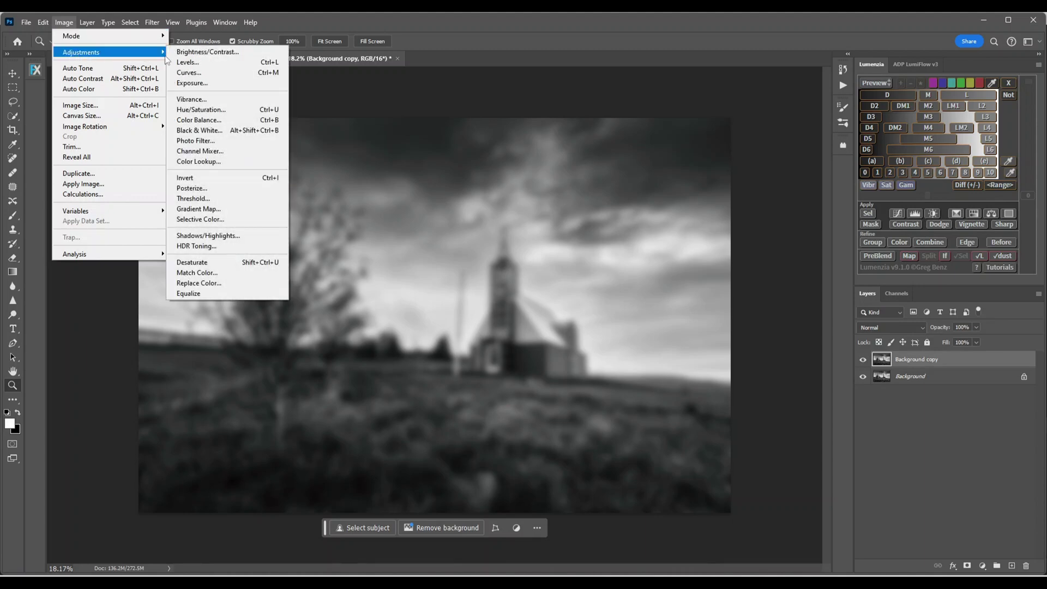
pyautogui.click(208, 52)
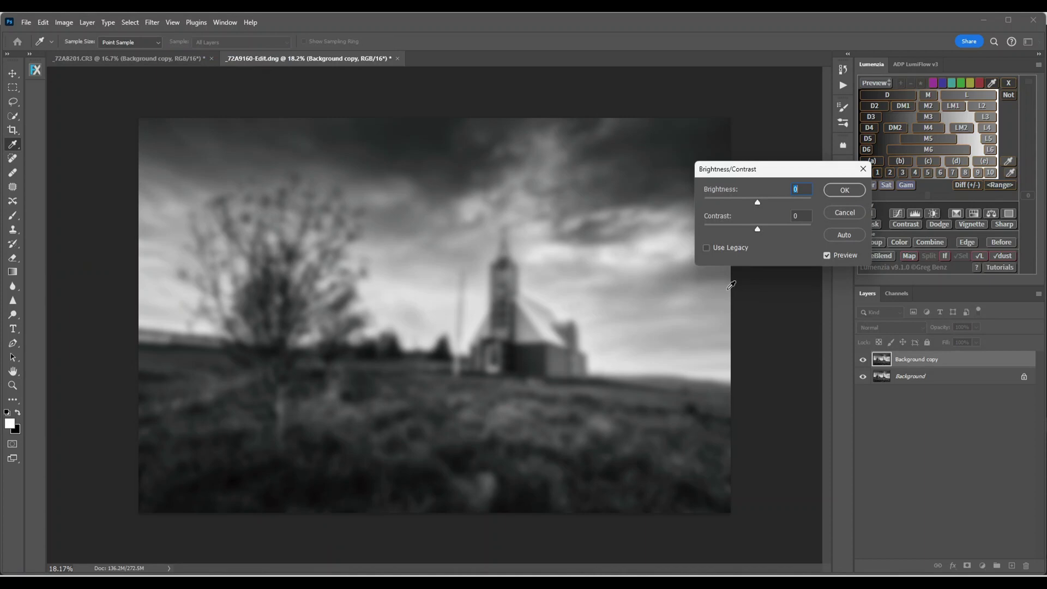
pyautogui.moveTo(761, 202); pyautogui.dragTo(808, 231)
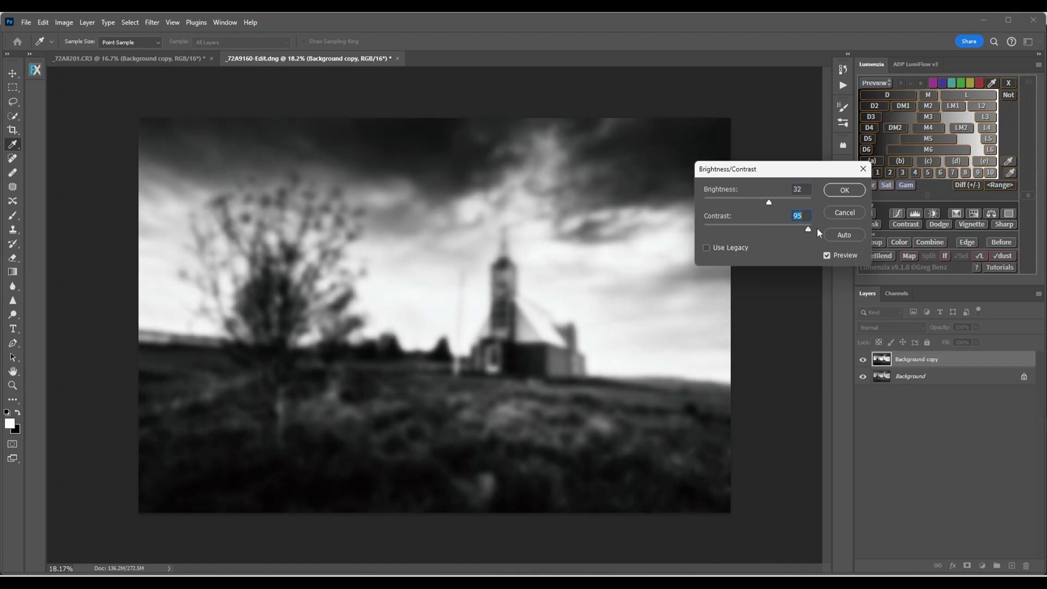
pyautogui.click(843, 190)
pyautogui.press('z')
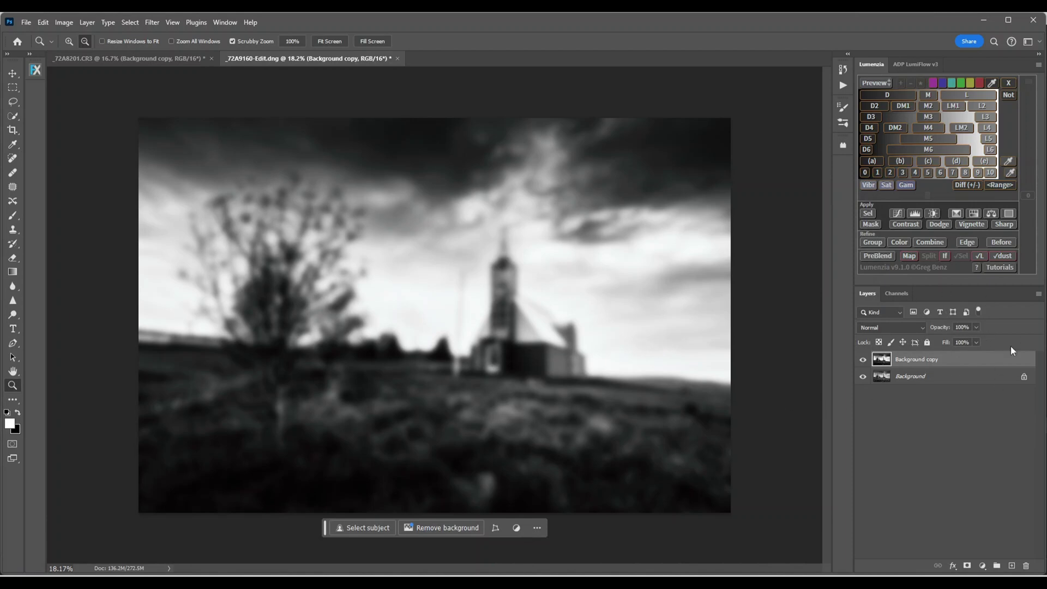
# Drop the church copy's opacity sharply and toggle its visibility to compare
pyautogui.click(976, 327)
pyautogui.moveTo(976, 340); pyautogui.dragTo(928, 347)
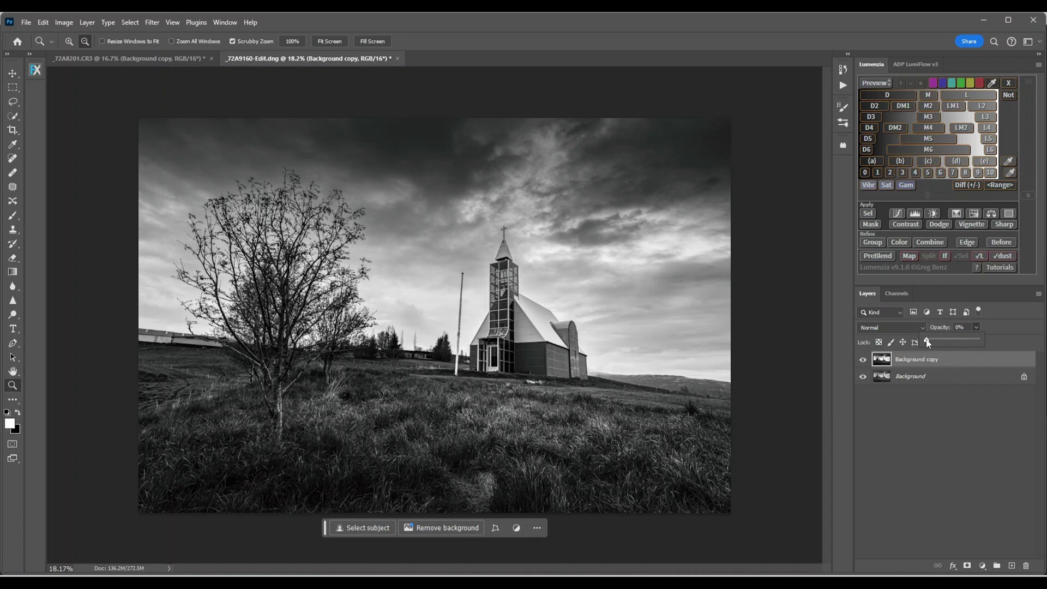
pyautogui.moveTo(928, 342); pyautogui.dragTo(933, 343)
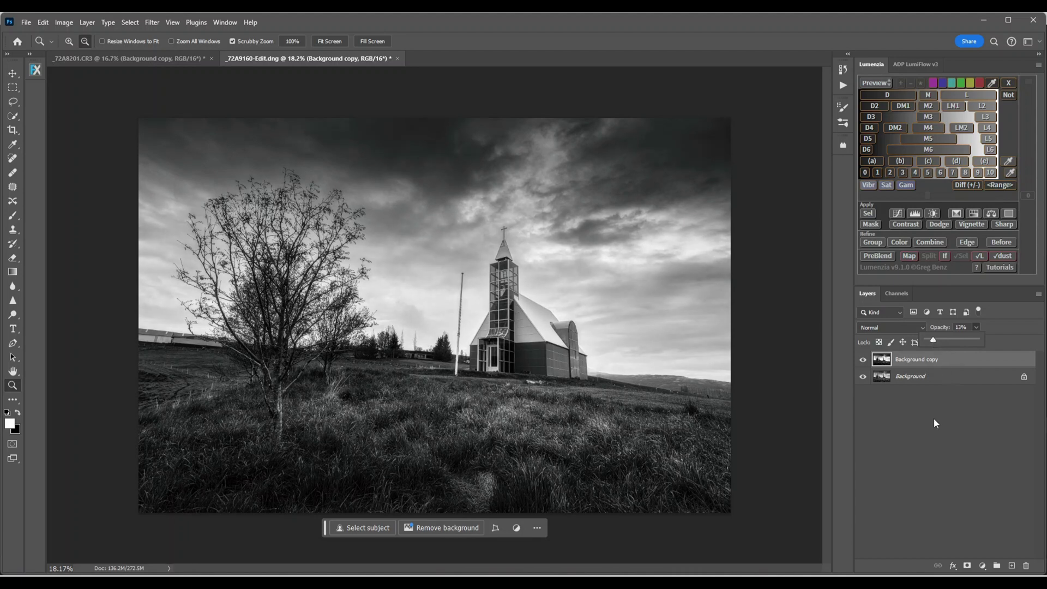
pyautogui.click(863, 360)
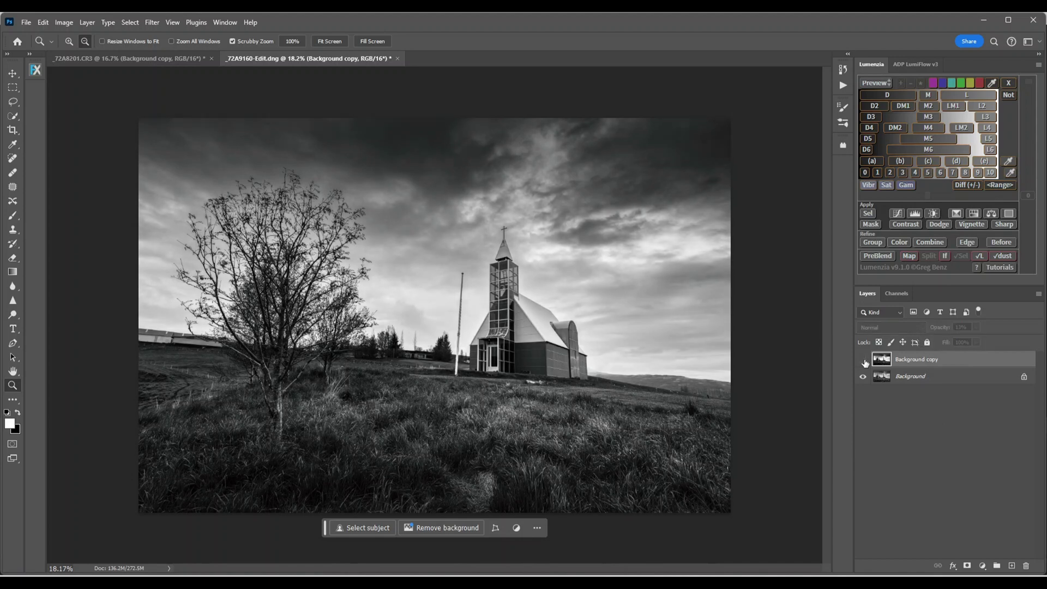
pyautogui.click(863, 360)
pyautogui.click(863, 360)
pyautogui.click(863, 360)
# Raise the glow layer's opacity to 21% and compare with it hidden and shown
pyautogui.click(976, 327)
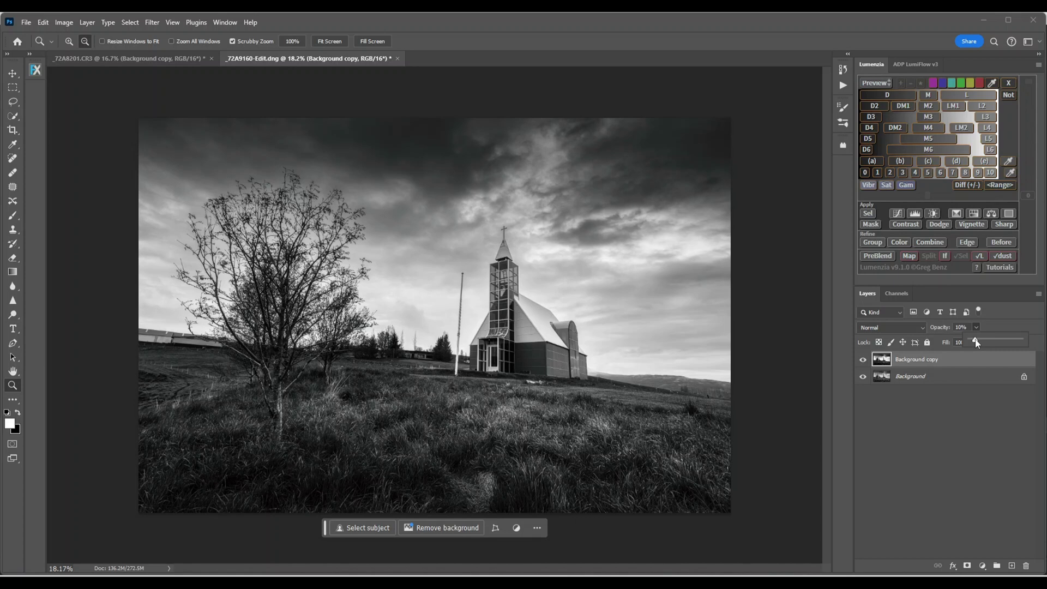
pyautogui.moveTo(976, 341); pyautogui.dragTo(982, 342)
pyautogui.click(863, 360)
pyautogui.click(862, 360)
pyautogui.click(863, 361)
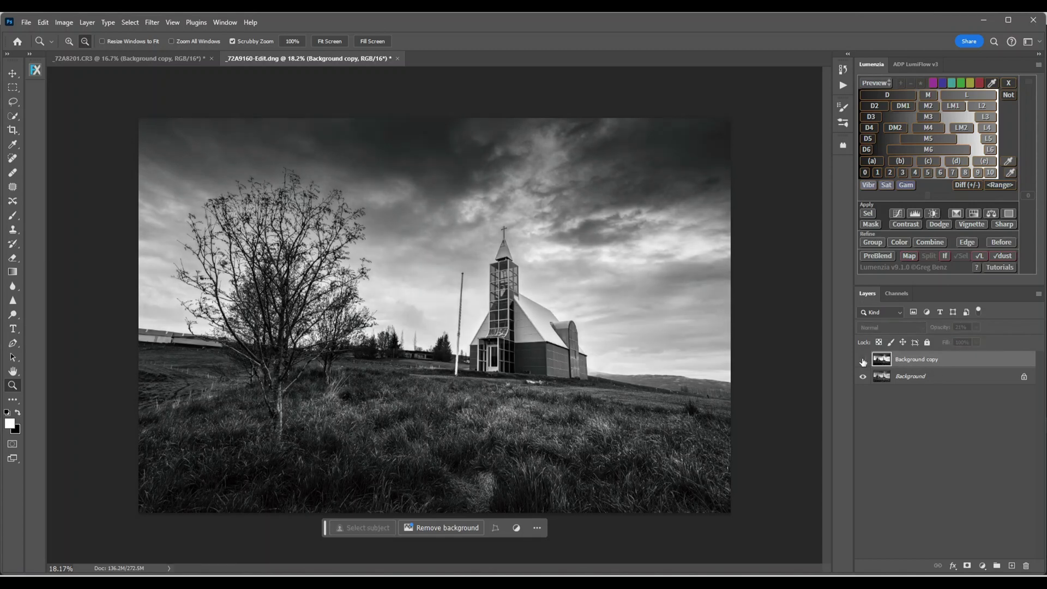
pyautogui.click(863, 361)
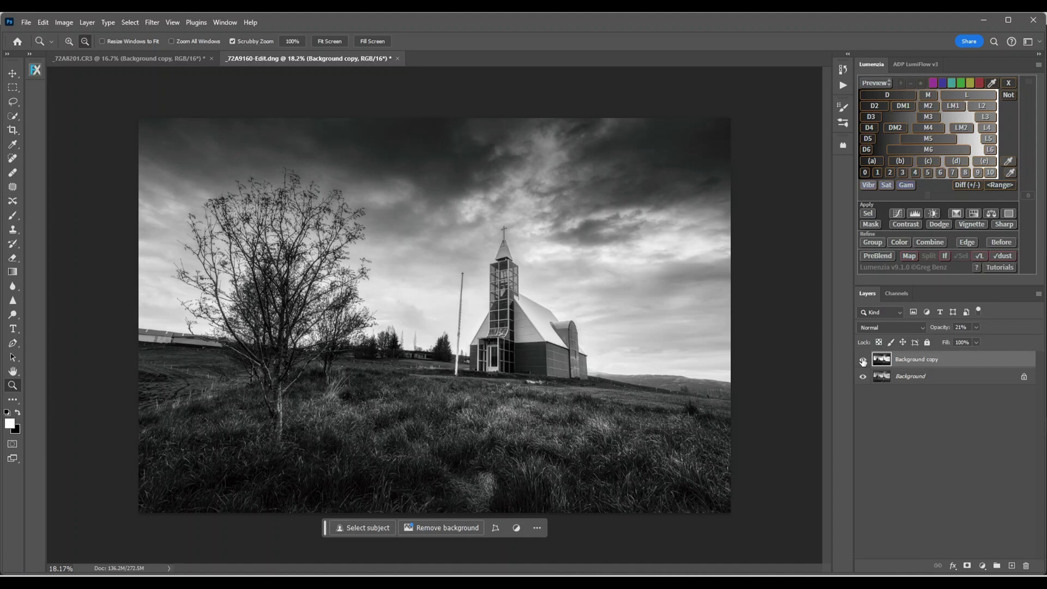